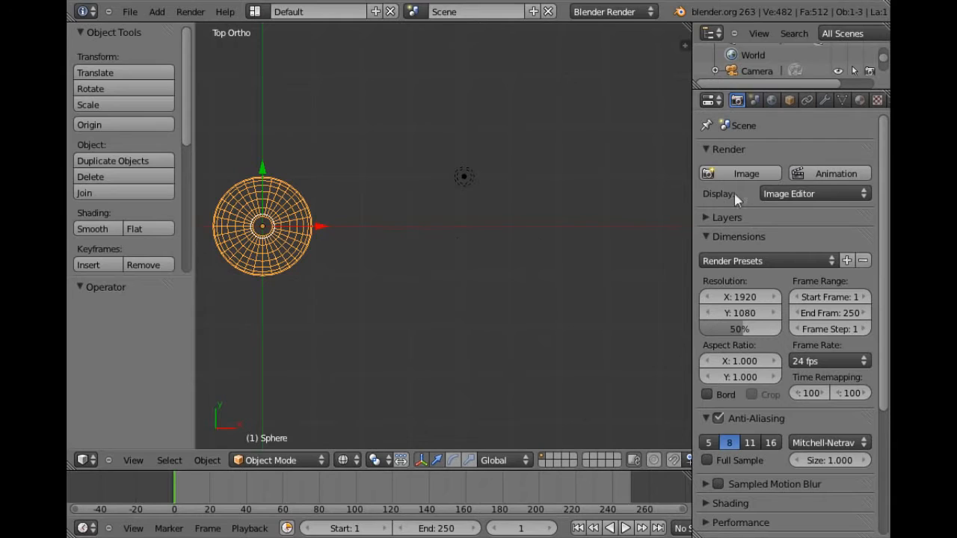
Step: Add an Array modifier to the sphere and set its count to 3
left_click(824, 99)
left_click(767, 152)
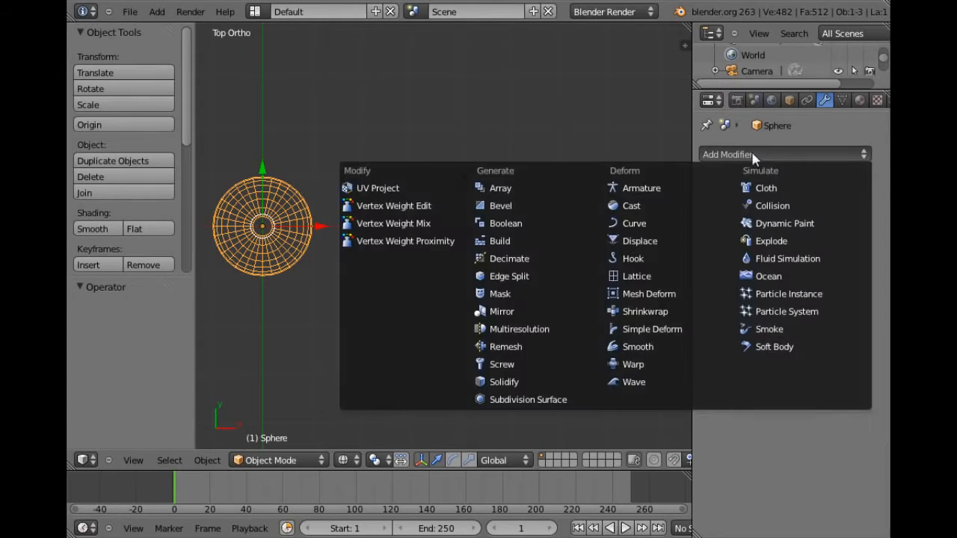
left_click(500, 191)
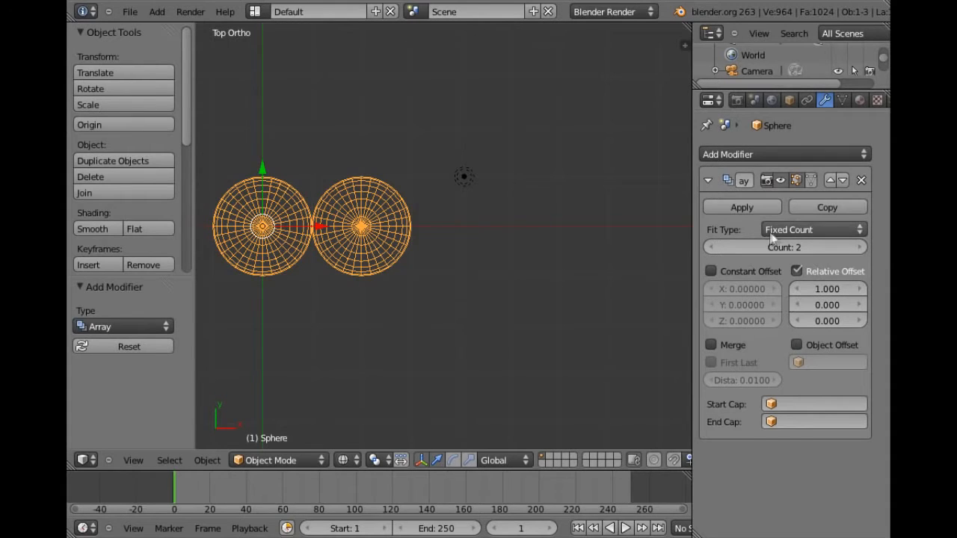
left_click(860, 232)
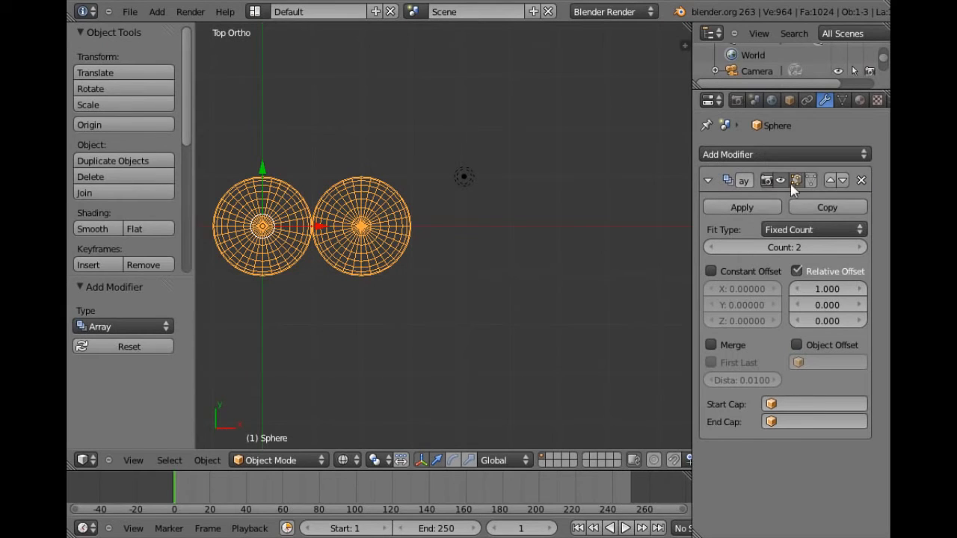
left_click(860, 230)
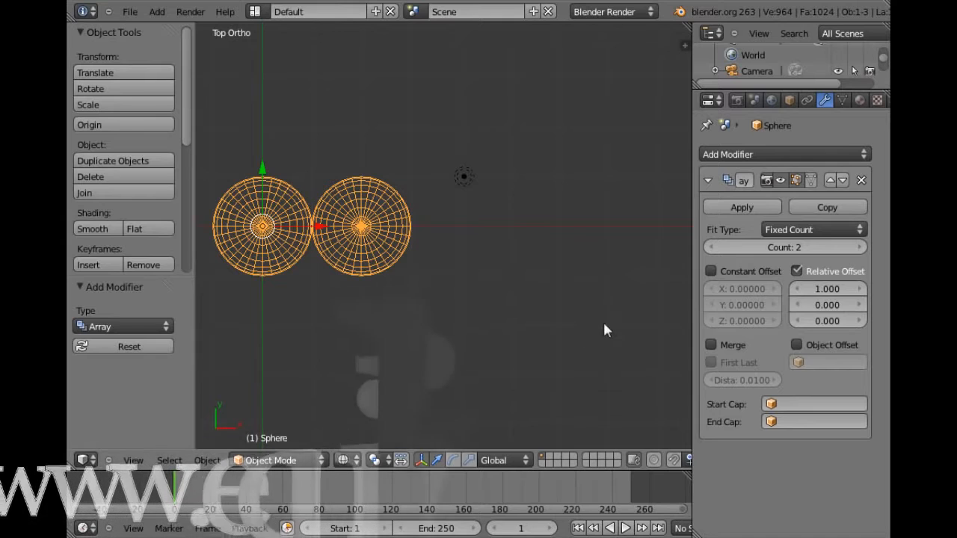
left_click(859, 247)
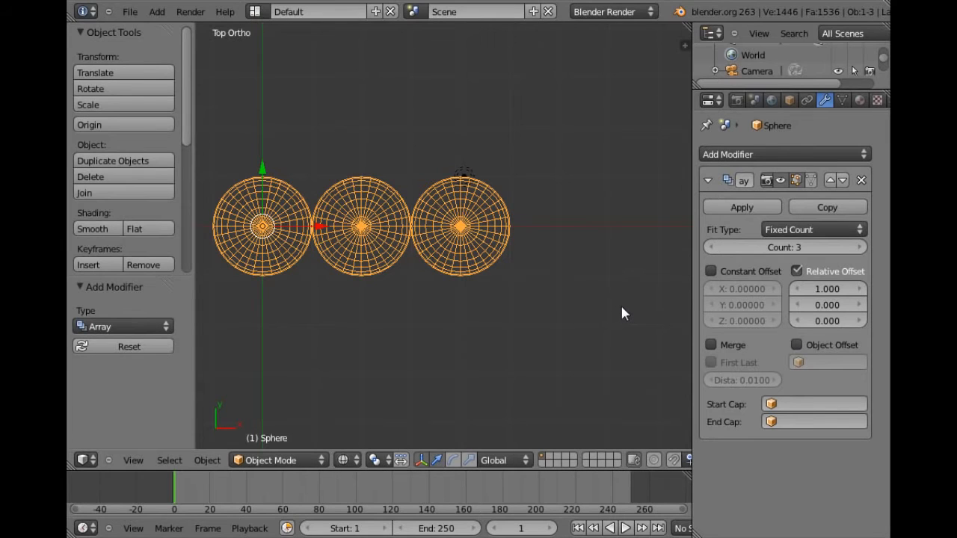
Step: Remove the sphere's Array modifier and display the object's transform properties
left_click(862, 181)
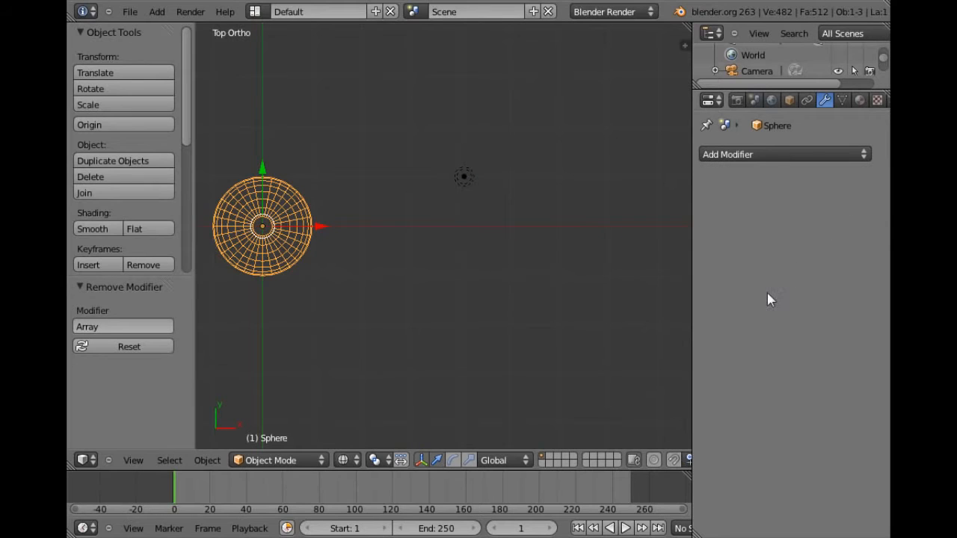
key("n")
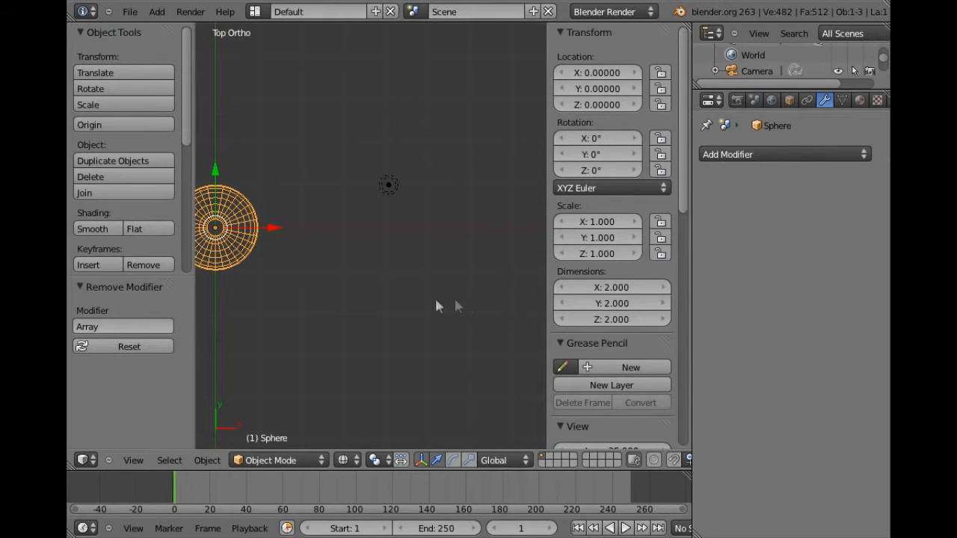
middle_click_drag(365, 303, 405, 305, "shift")
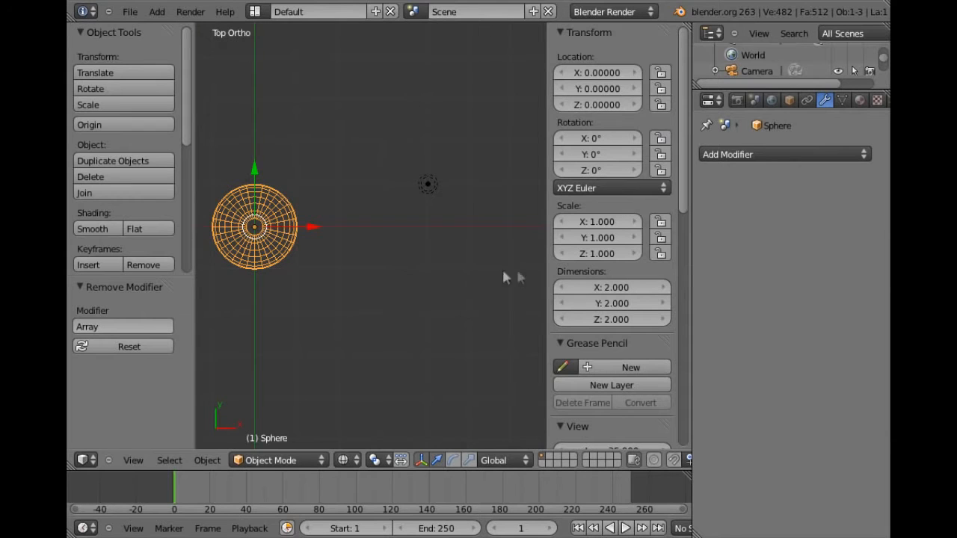
Step: Add a new Array modifier to the sphere, keeping Relative Offset enabled
left_click(757, 152)
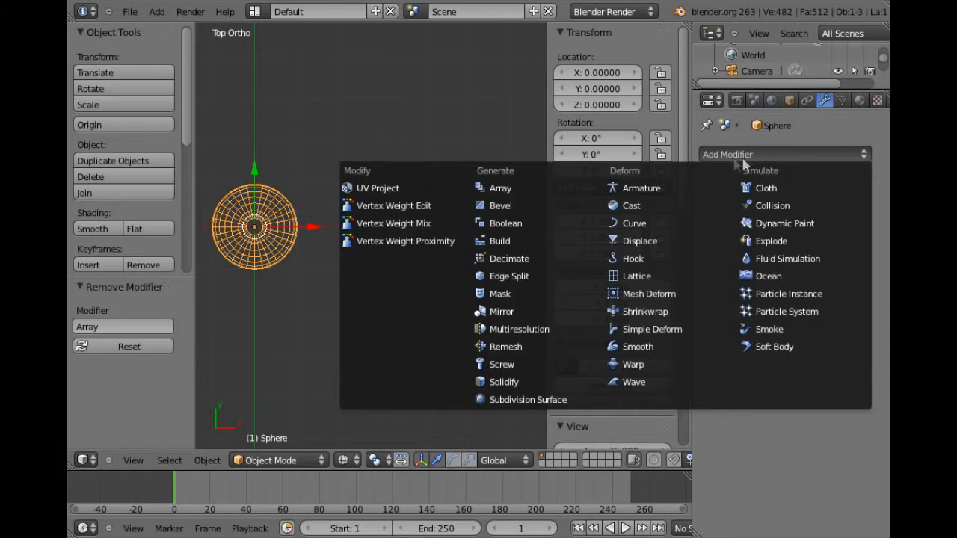
left_click(495, 187)
left_click(797, 271)
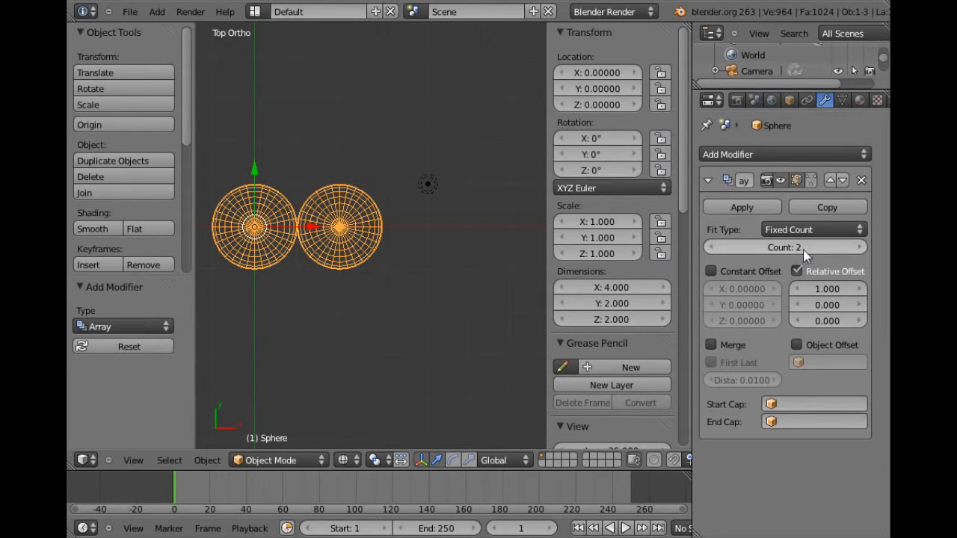
Step: Switch the array count between 1 and 2 to compare the sphere's overall dimensions
left_click(711, 246)
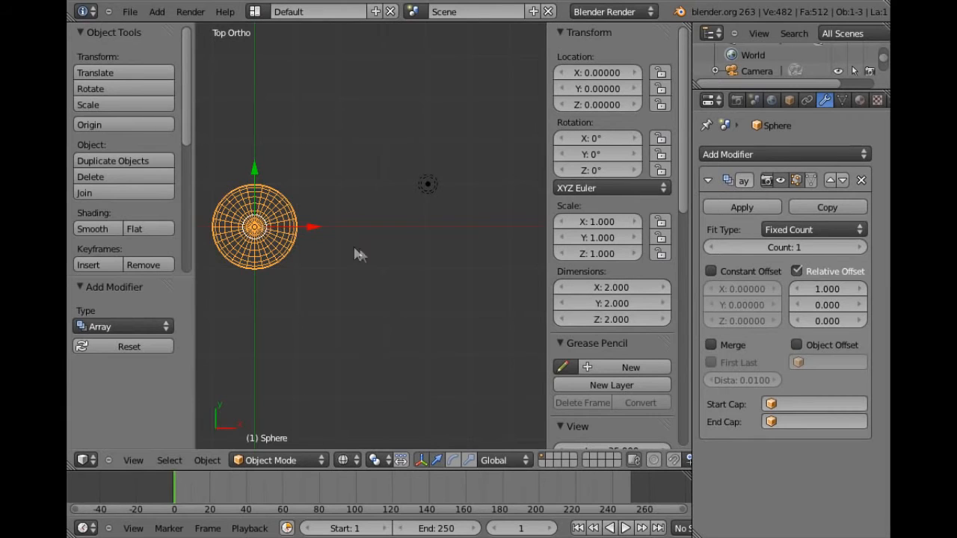
left_click(862, 249)
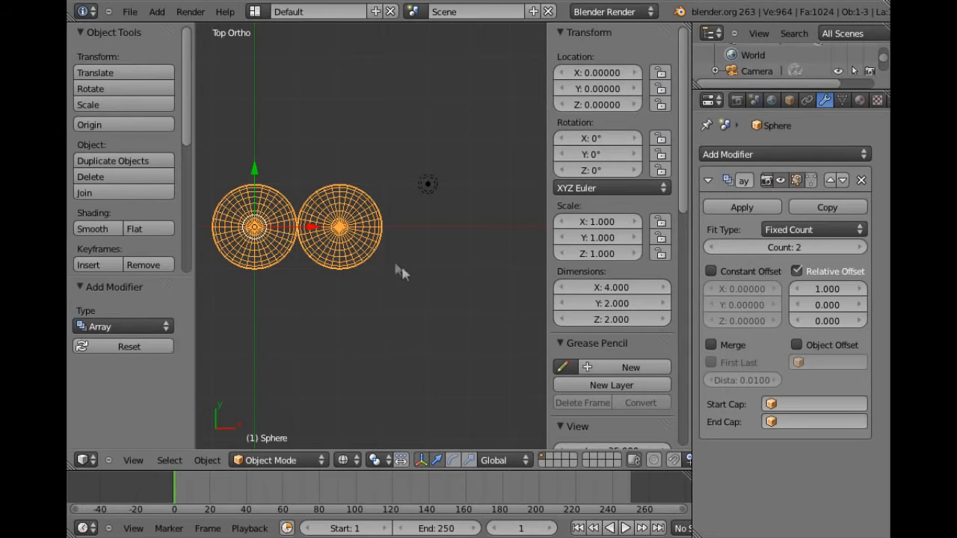
left_click(712, 248)
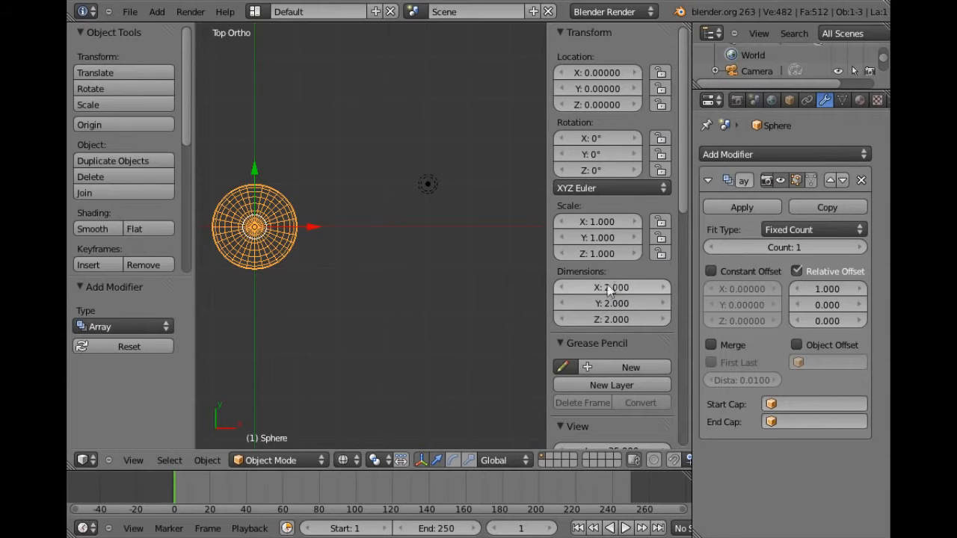
left_click(861, 248)
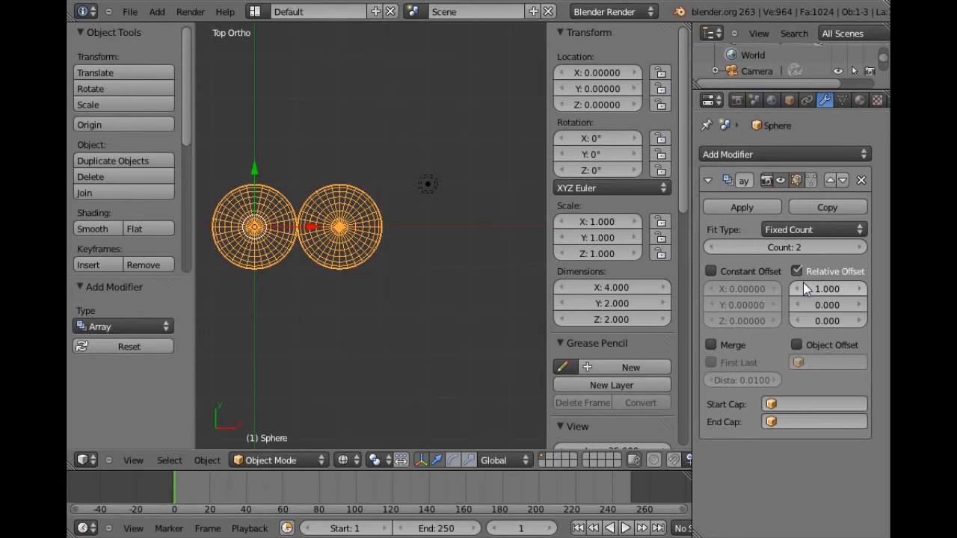
Step: Switch the array from Relative Offset to a Constant Offset of 1 in X, with a count of 3
left_click(712, 272)
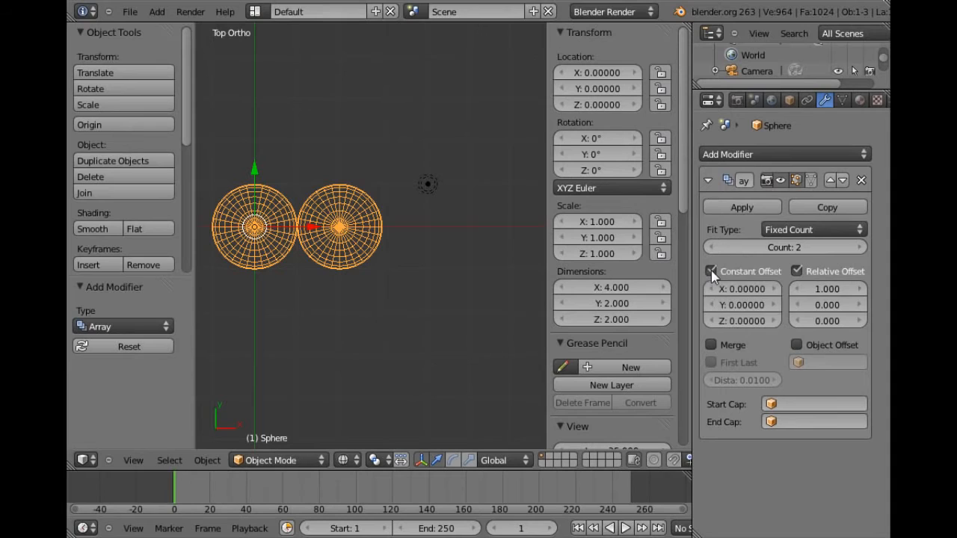
left_click(797, 271)
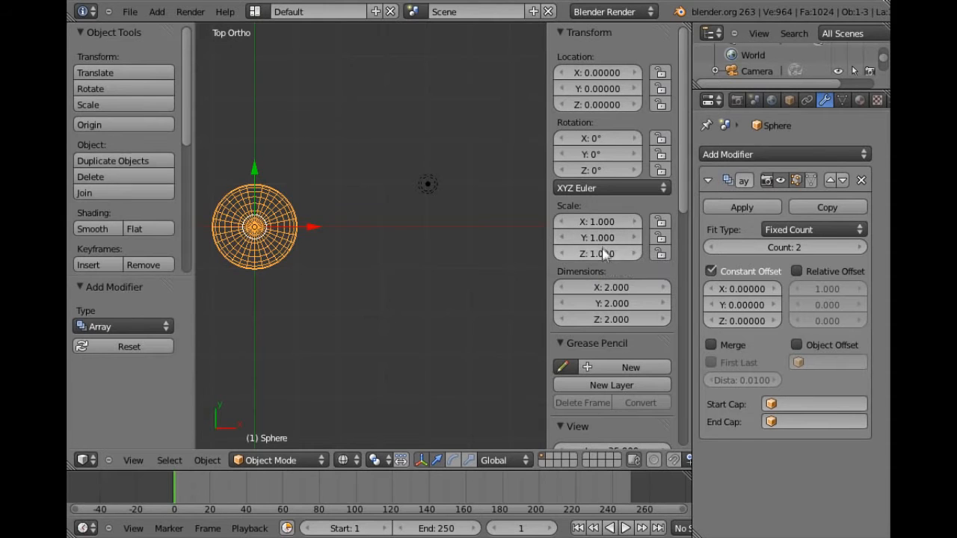
left_click(862, 248)
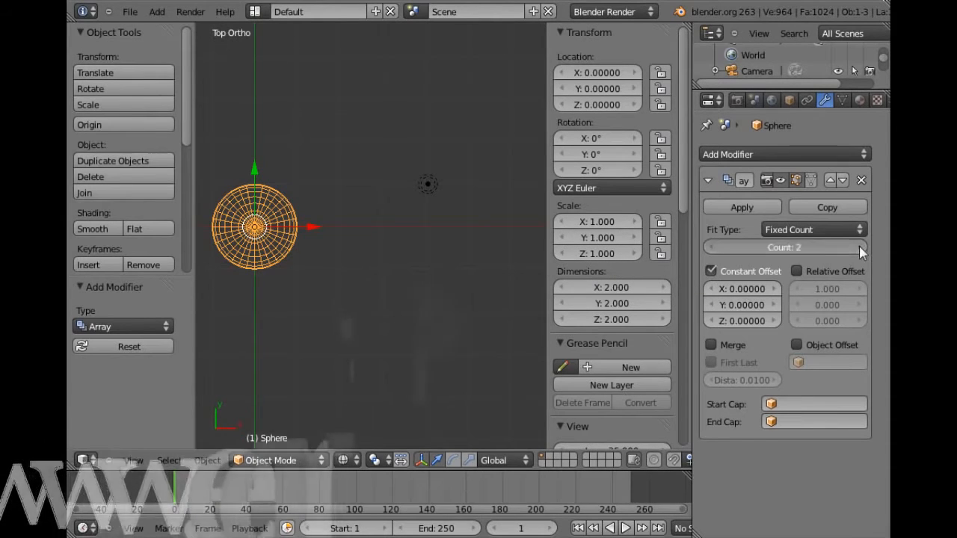
left_click(744, 290)
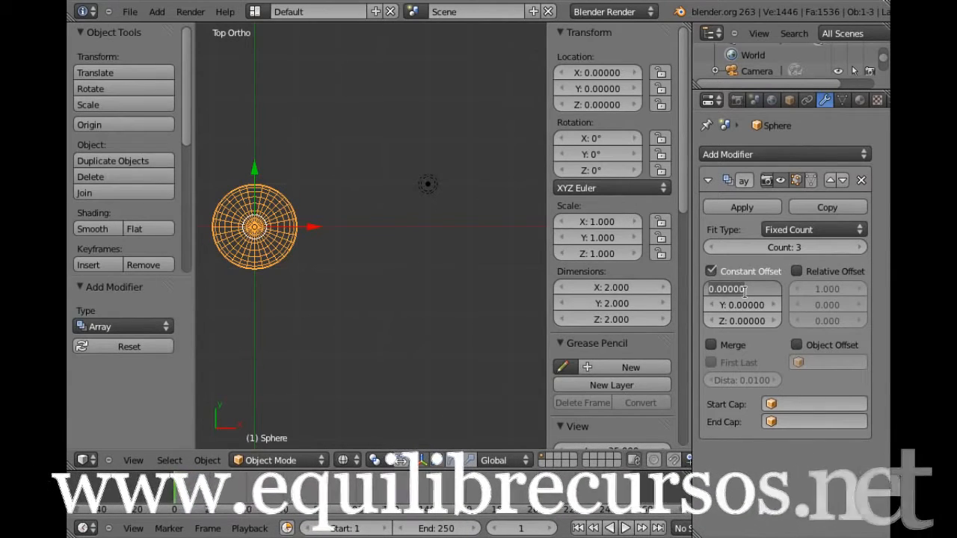
type("1")
key("Return")
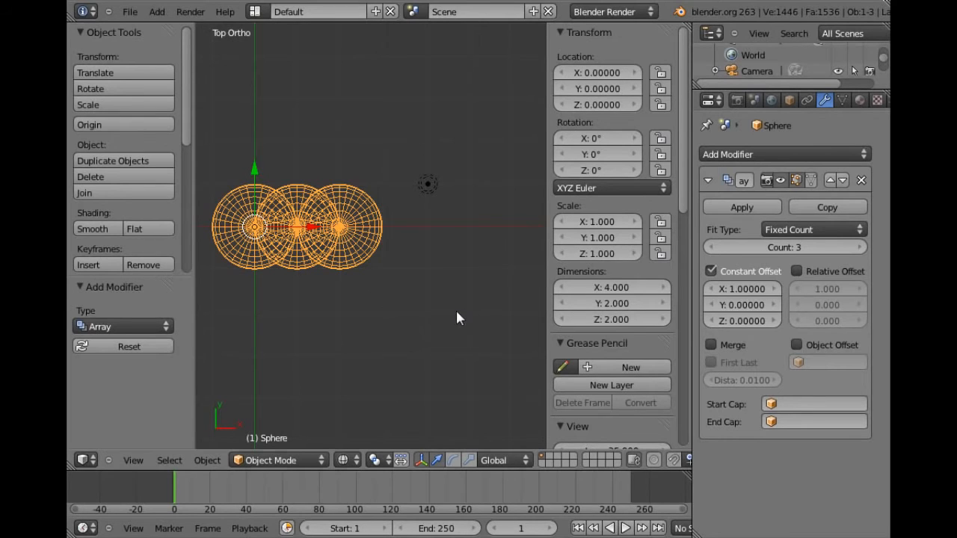
Step: Re-enable Relative Offset, disable Constant Offset, and hide the transform properties
left_click(797, 271)
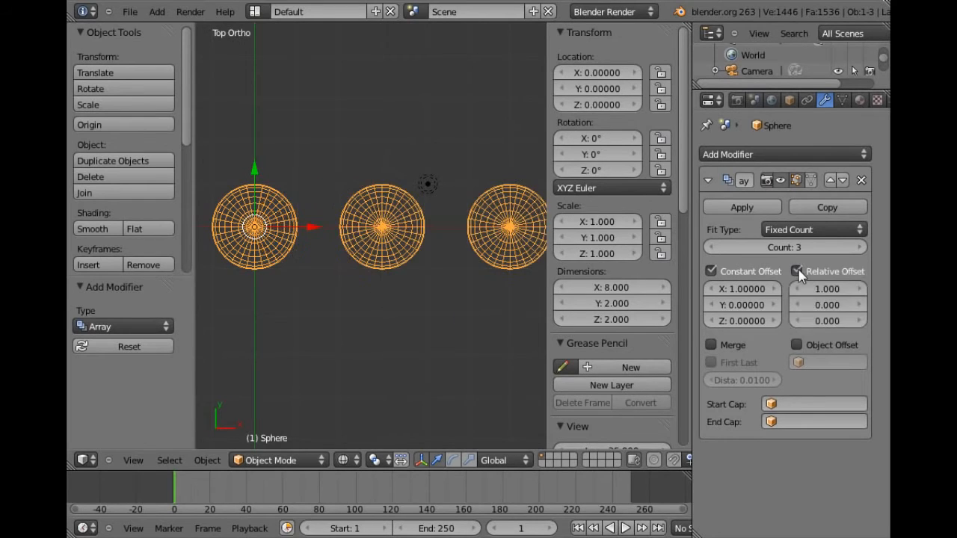
left_click(711, 270)
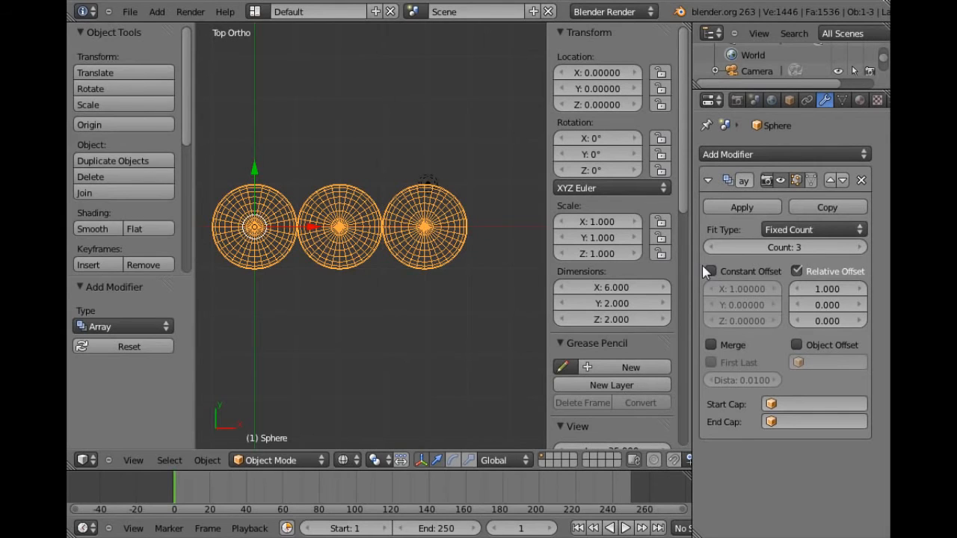
key("n")
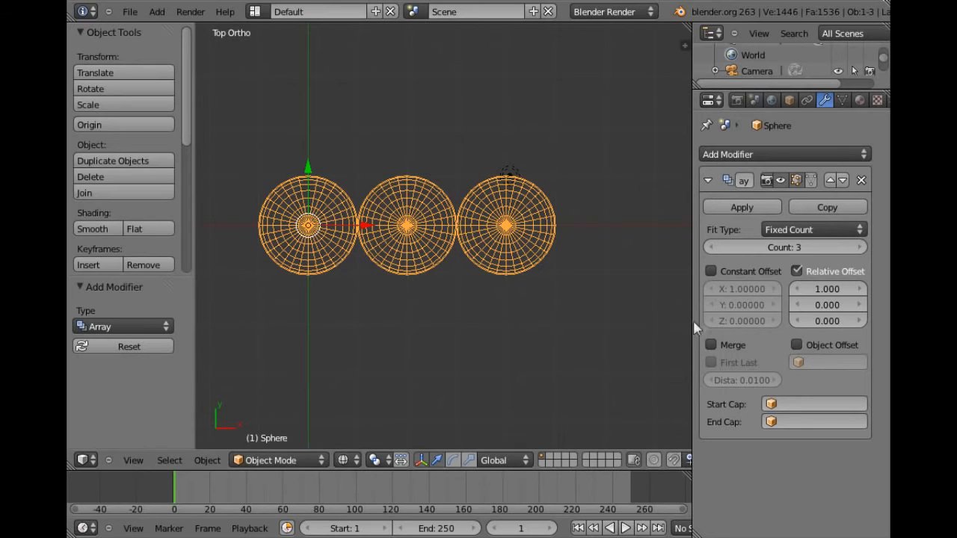
Step: Reduce the array count to 1 and set the relative X offset to 4
left_click(712, 246)
left_click(712, 246)
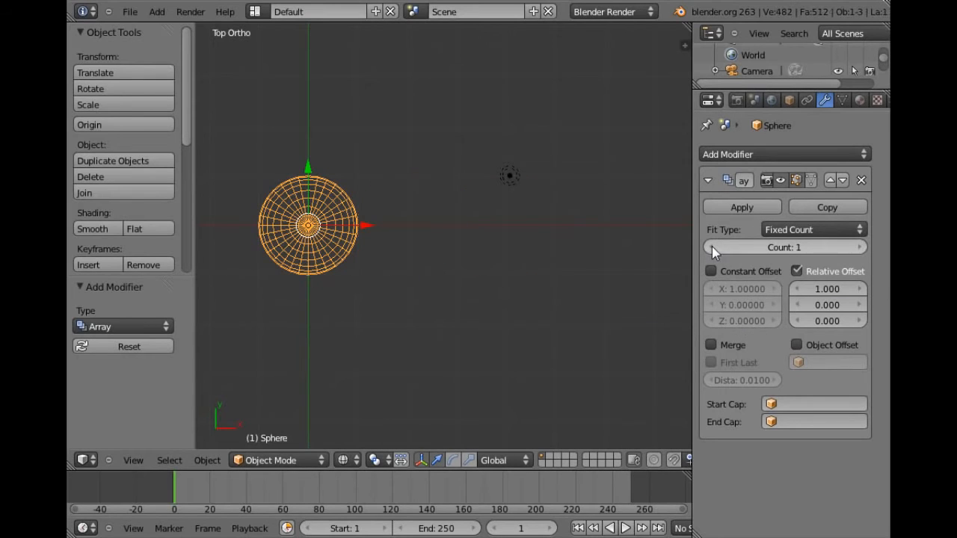
left_click(832, 289)
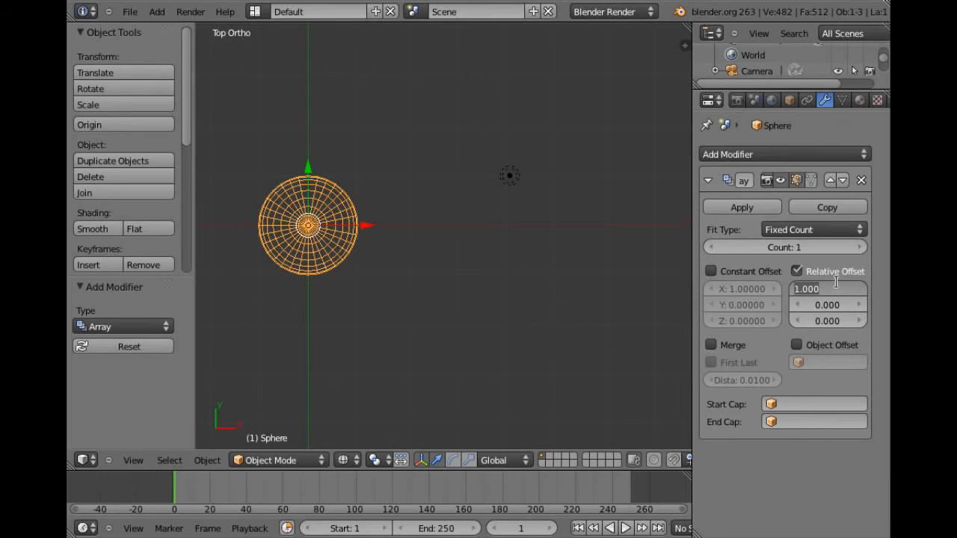
type("4")
key("Return")
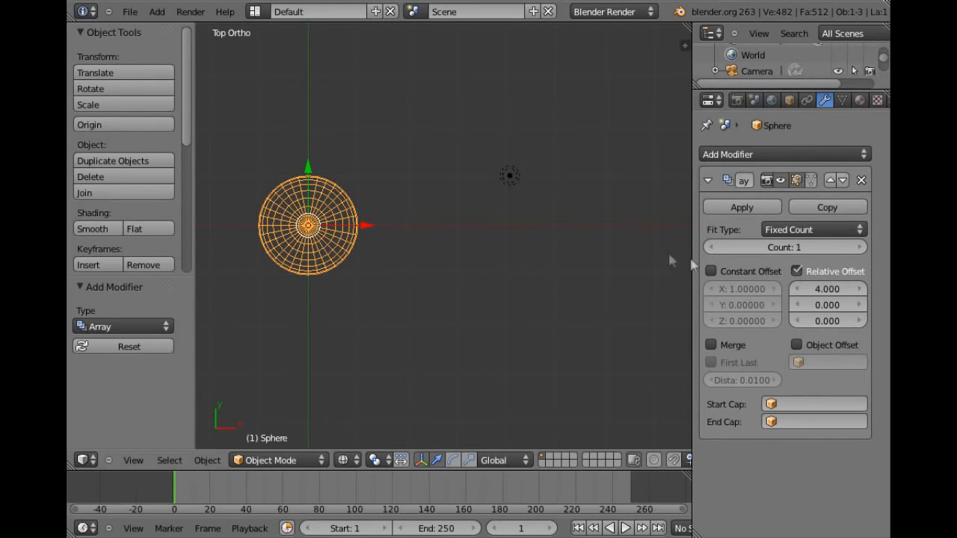
Step: Raise the array count to 3 and bring all the sphere copies into view
left_click(862, 247)
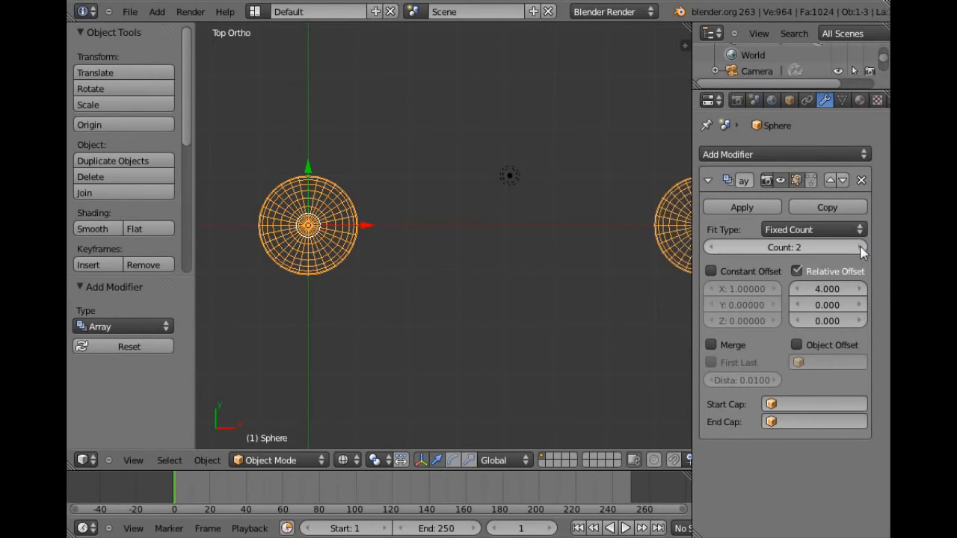
left_click(862, 248)
key("KP_Subtract")
key("KP_Subtract")
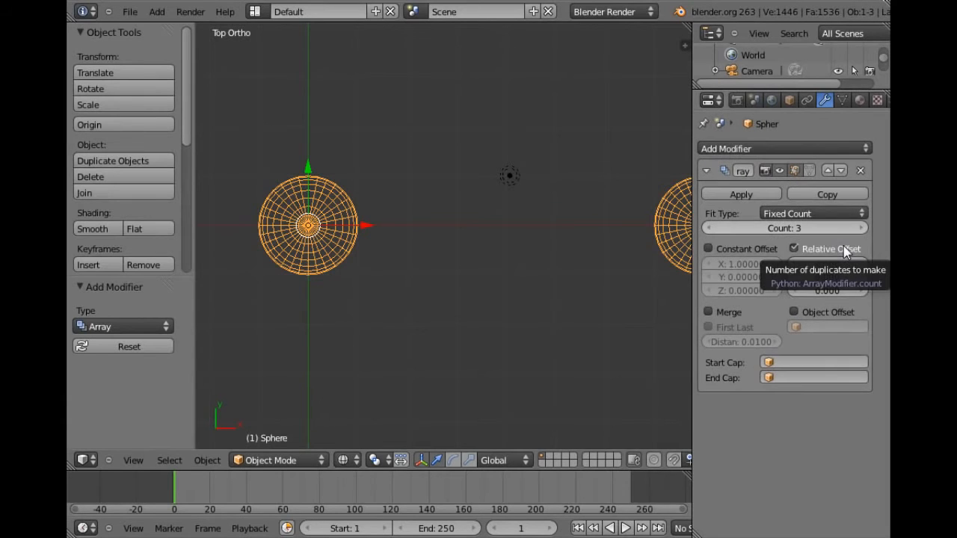
key("KP_Add")
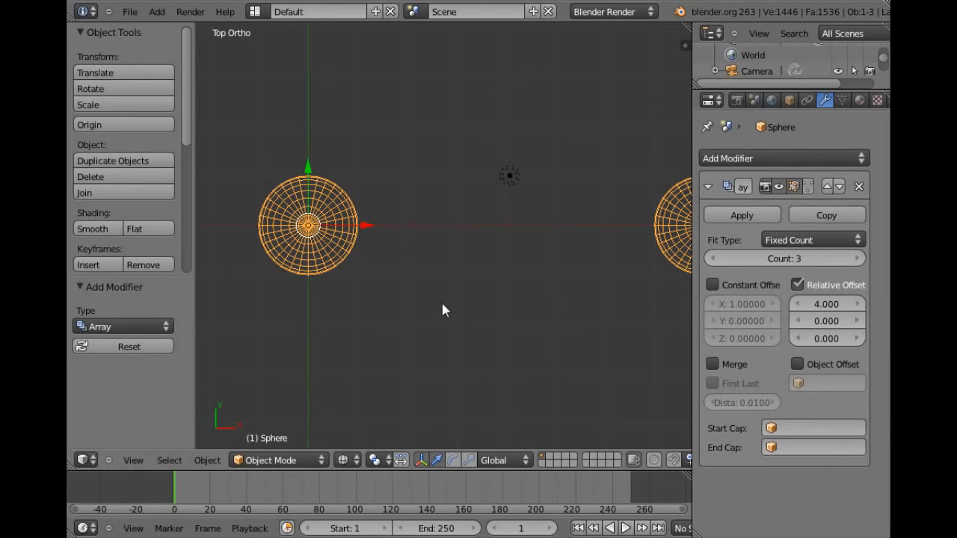
scroll(441, 309, "down", 4)
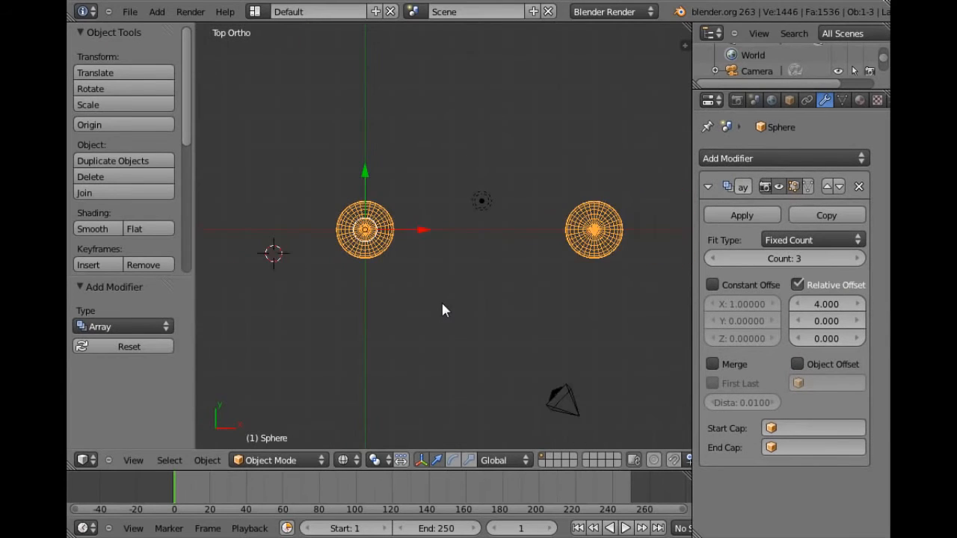
scroll(443, 309, "down", 1)
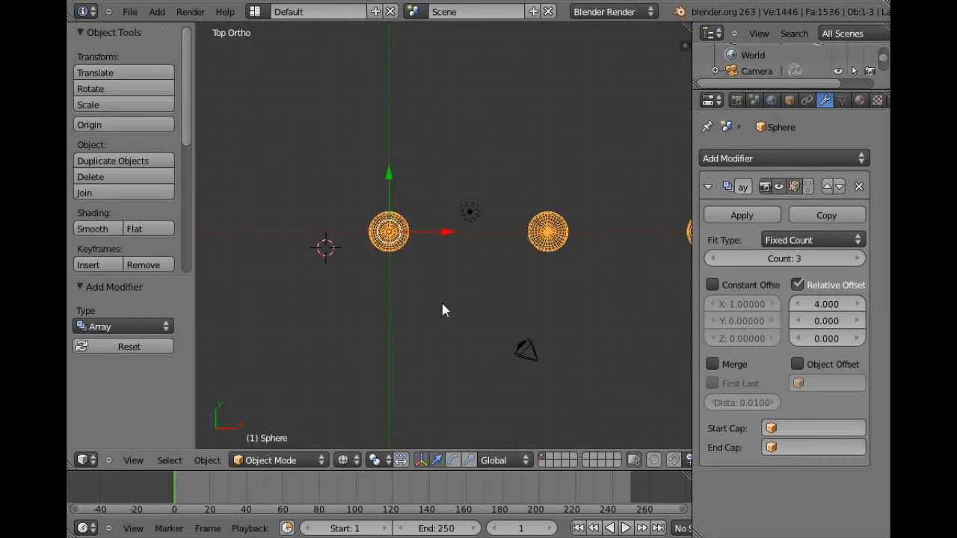
middle_click_drag(479, 307, 333, 318, "shift")
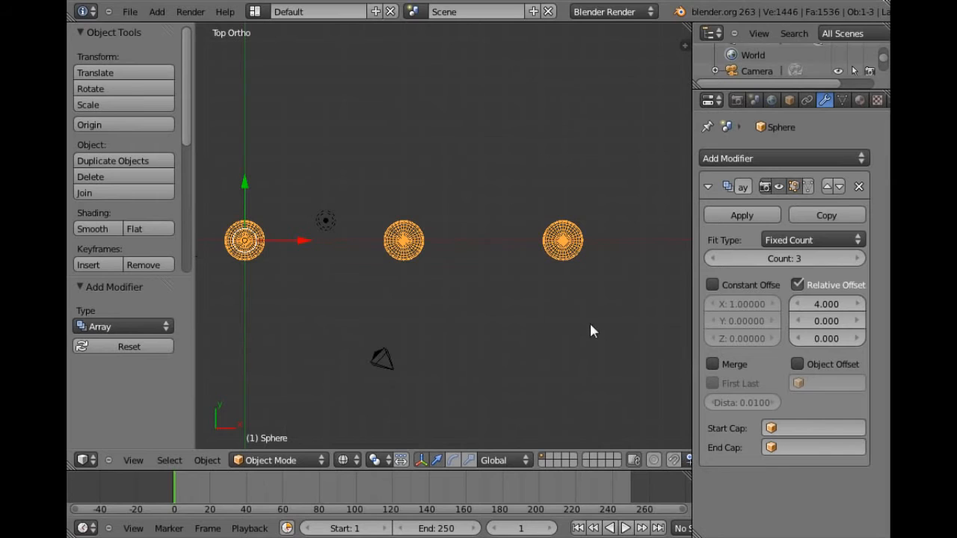
Step: Set the array's relative X offset to 1.5 and its count to 4
left_click(844, 304)
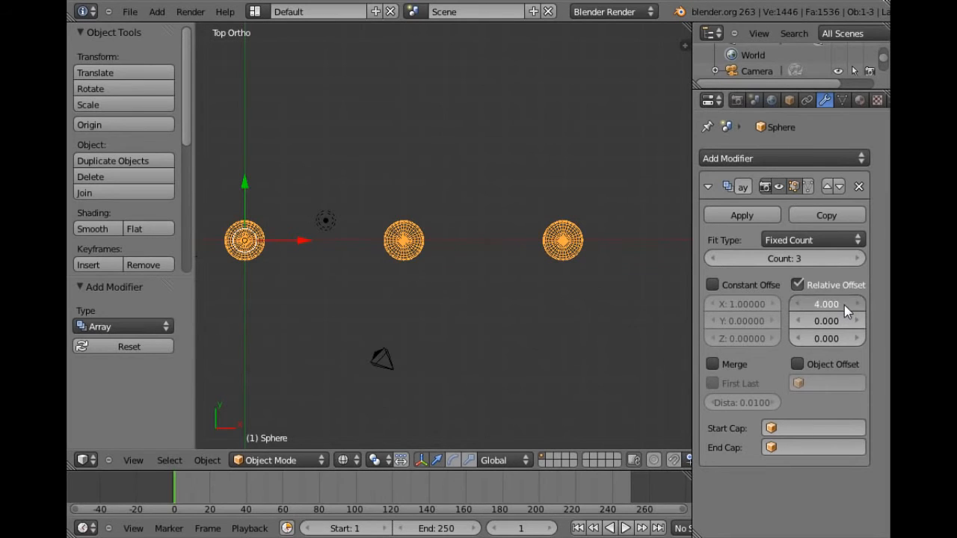
left_click(851, 308)
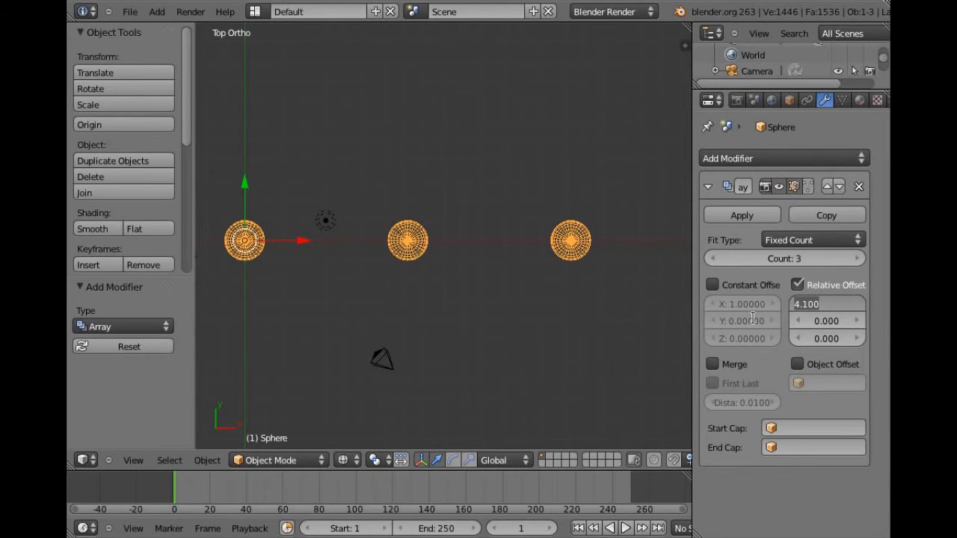
type("1.5")
key("Return")
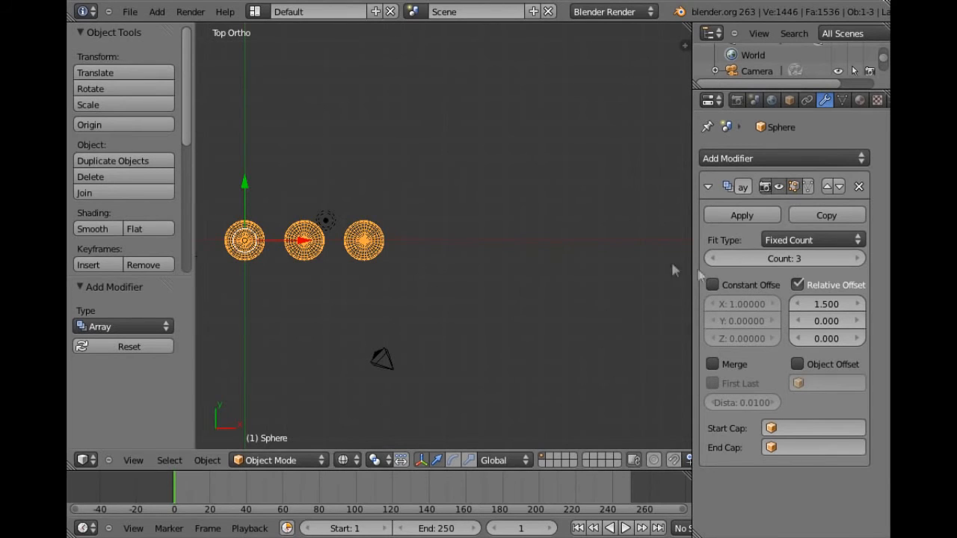
left_click(858, 258)
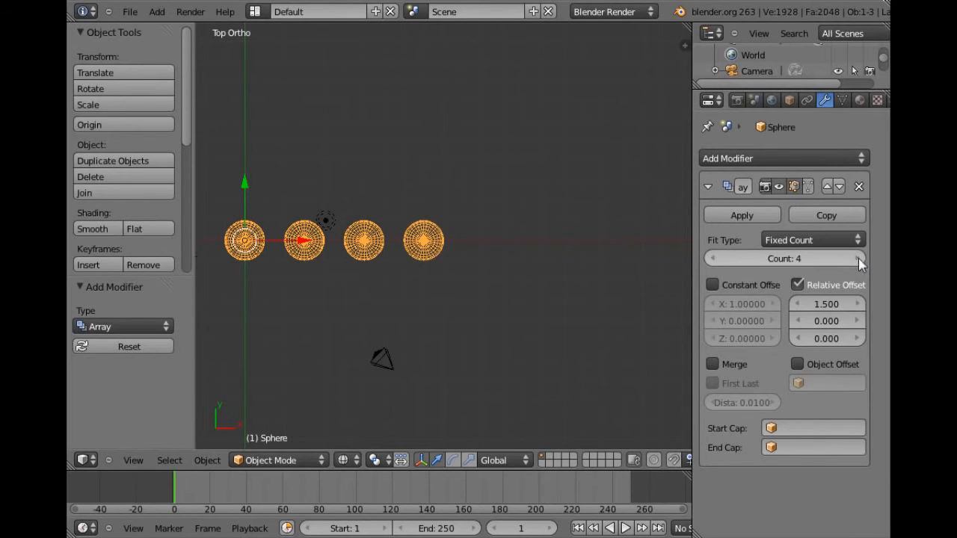
Step: Raise the array count to 5 and set the relative Y offset to 1.5 so the sphere copies run diagonally
left_click(857, 258)
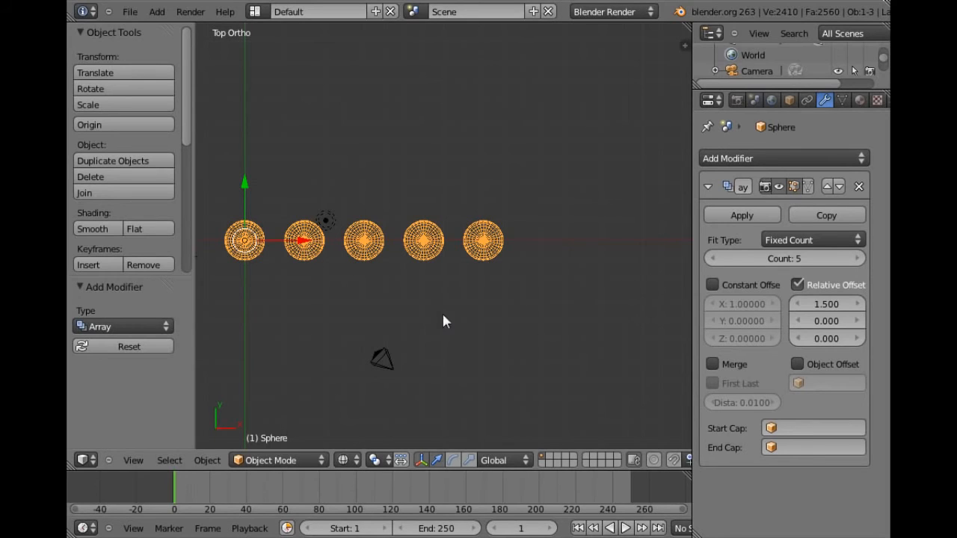
left_click(826, 320)
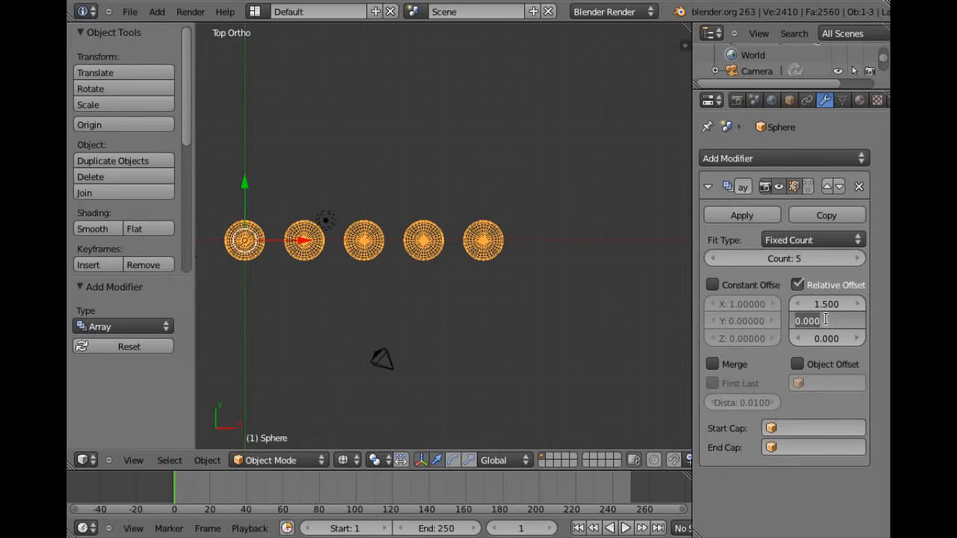
type("1.5")
key("Return")
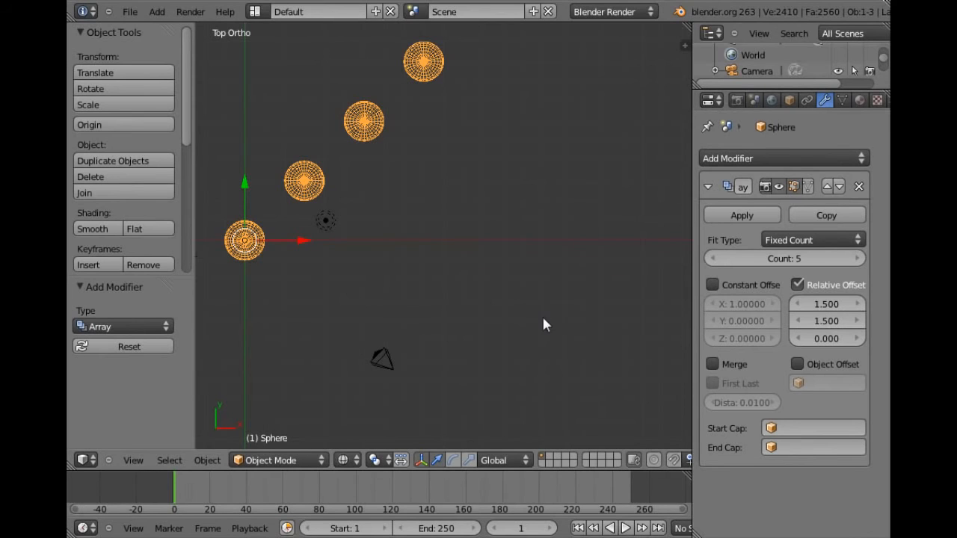
middle_click_drag(471, 250, 475, 347, "shift")
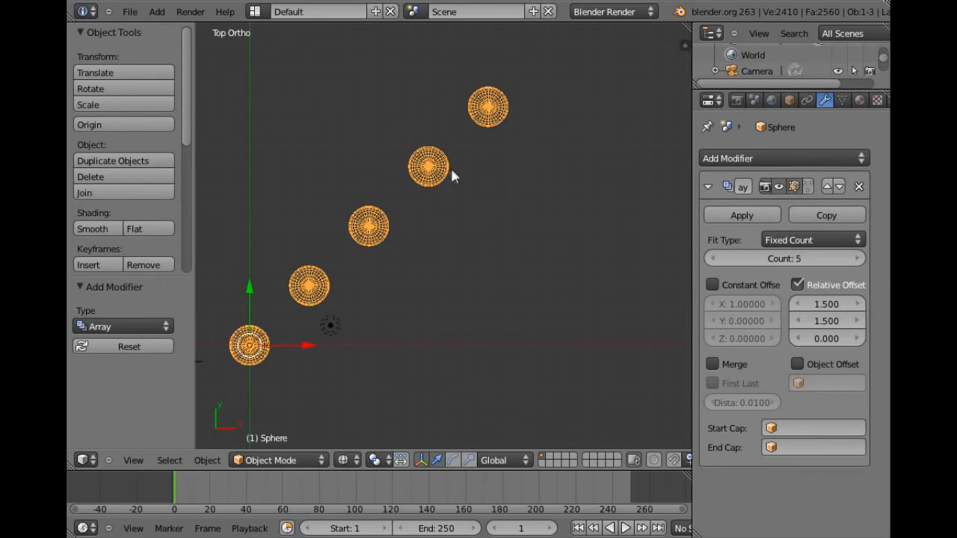
Step: Set the array's relative Z offset to 1.5 and view the rising row of spheres at an angle
left_click(835, 338)
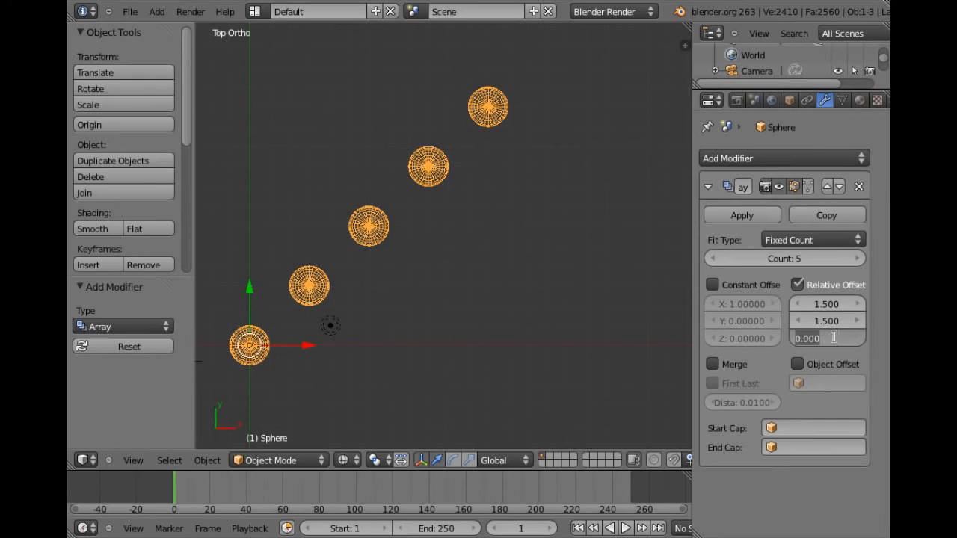
type("1.5")
key("Return")
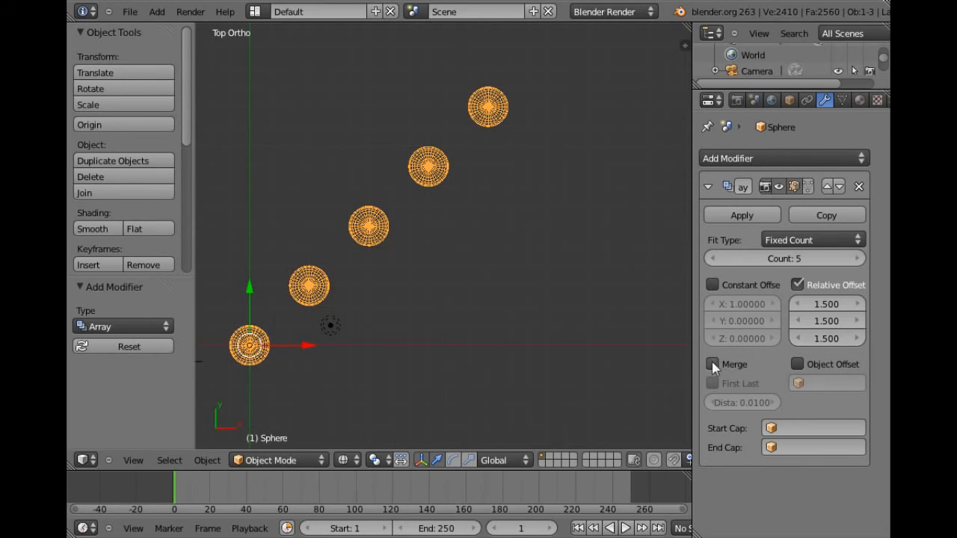
middle_click_drag(534, 302, 524, 188)
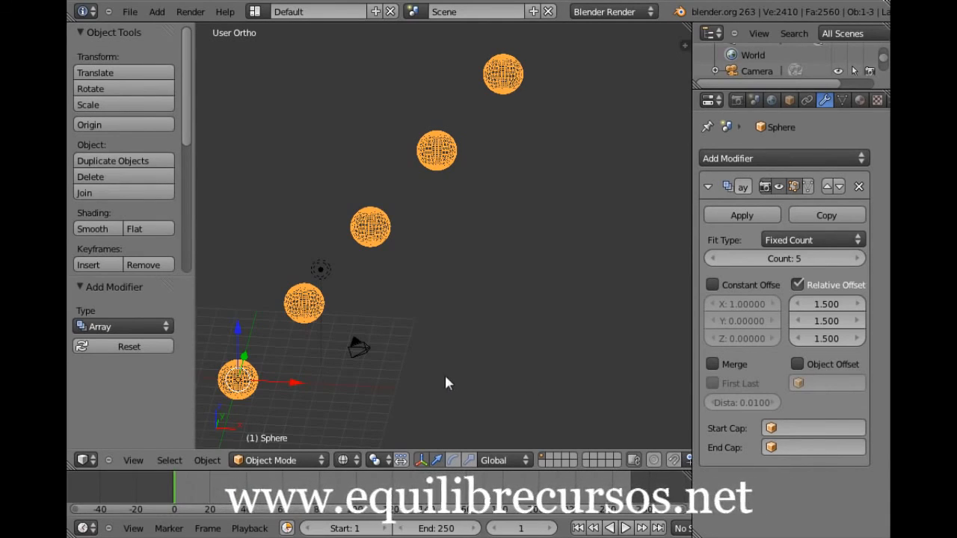
middle_click_drag(451, 379, 458, 346)
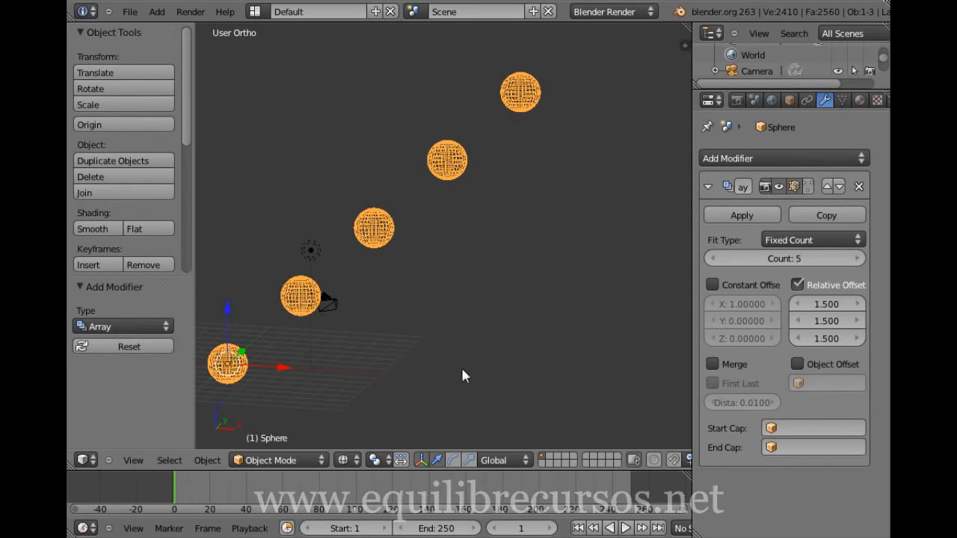